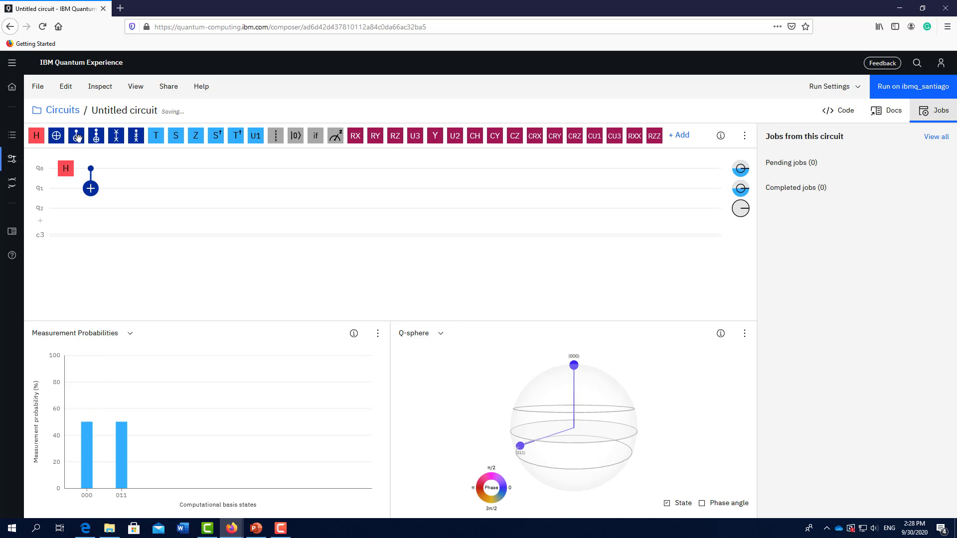
Add a second CX gate after the first one, with its control on q0 and its target on q2
{"action": "left_click_drag", "start_coordinate": [75, 136], "coordinate": [116, 175]}
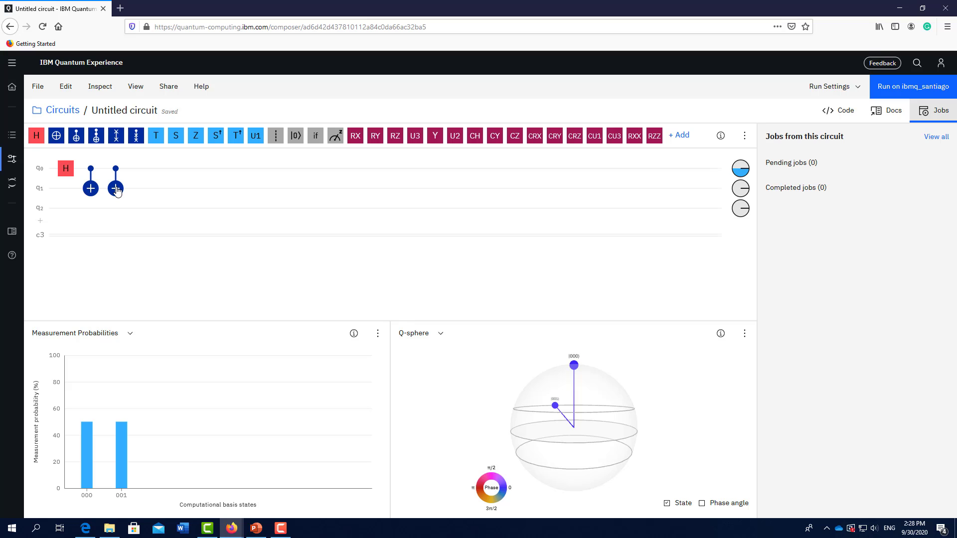
{"action": "left_click", "coordinate": [116, 190]}
{"action": "left_click", "coordinate": [124, 169]}
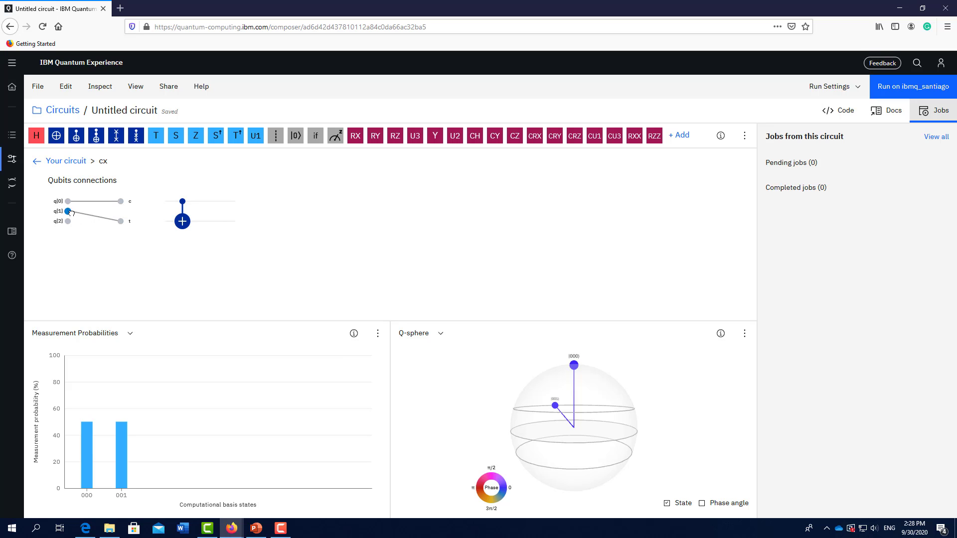
{"action": "left_click_drag", "start_coordinate": [70, 213], "coordinate": [69, 222]}
Inspect the three-qubit circuit's measurement probabilities and its QASM code, and bring up the Circuit Composer docs
{"action": "mouse_move", "coordinate": [131, 454]}
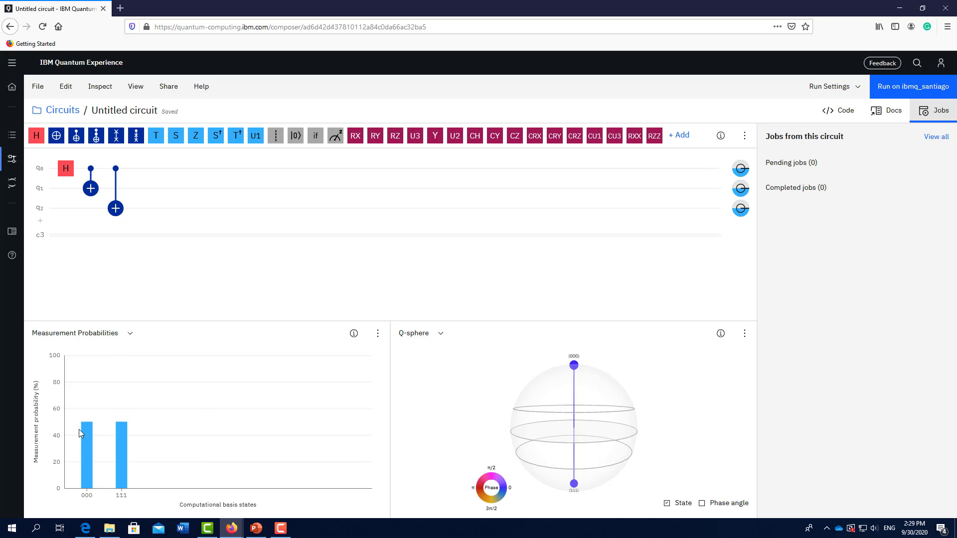
{"action": "mouse_move", "coordinate": [119, 435]}
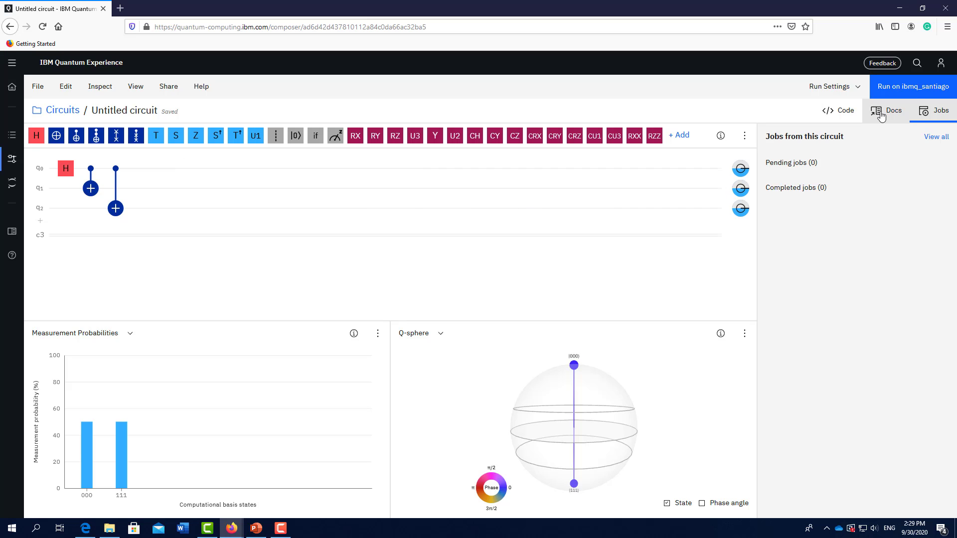
{"action": "left_click", "coordinate": [846, 115]}
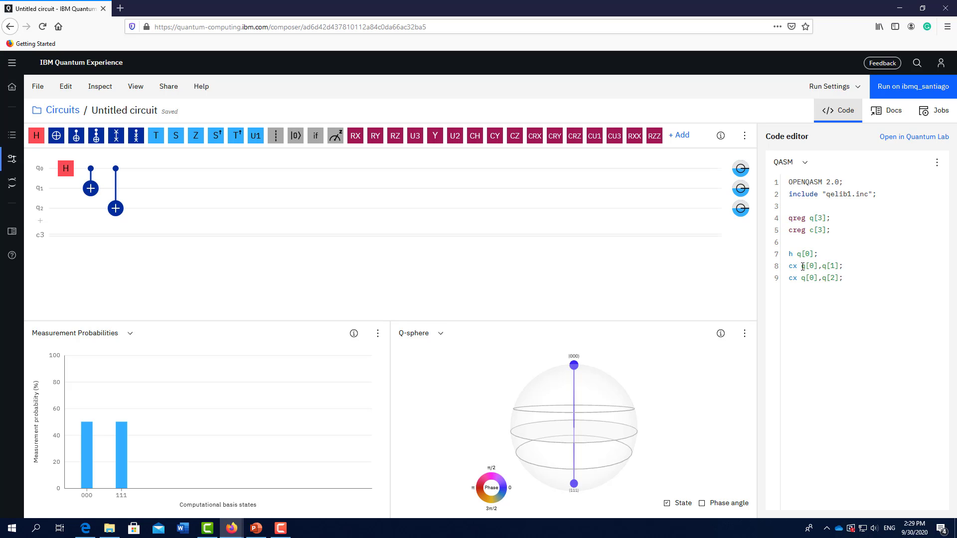
{"action": "left_click", "coordinate": [892, 113]}
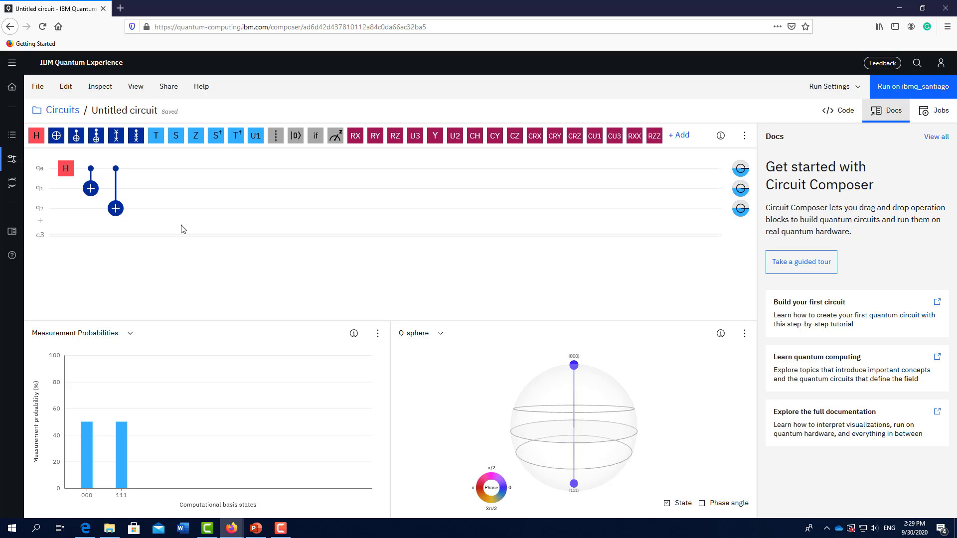
Open the full documentation and read the Circuit Composer overview page
{"action": "left_click", "coordinate": [12, 232]}
{"action": "left_click", "coordinate": [206, 196]}
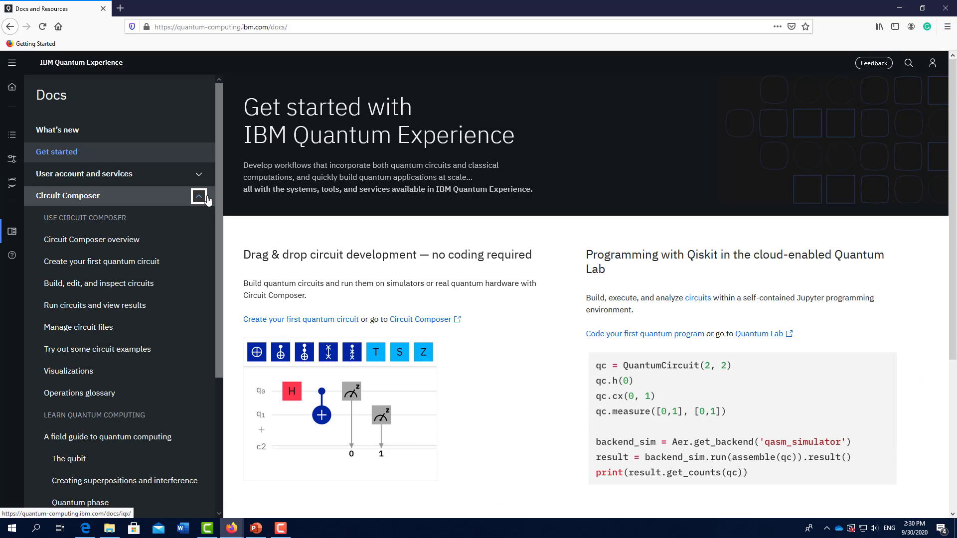
{"action": "left_click", "coordinate": [102, 240]}
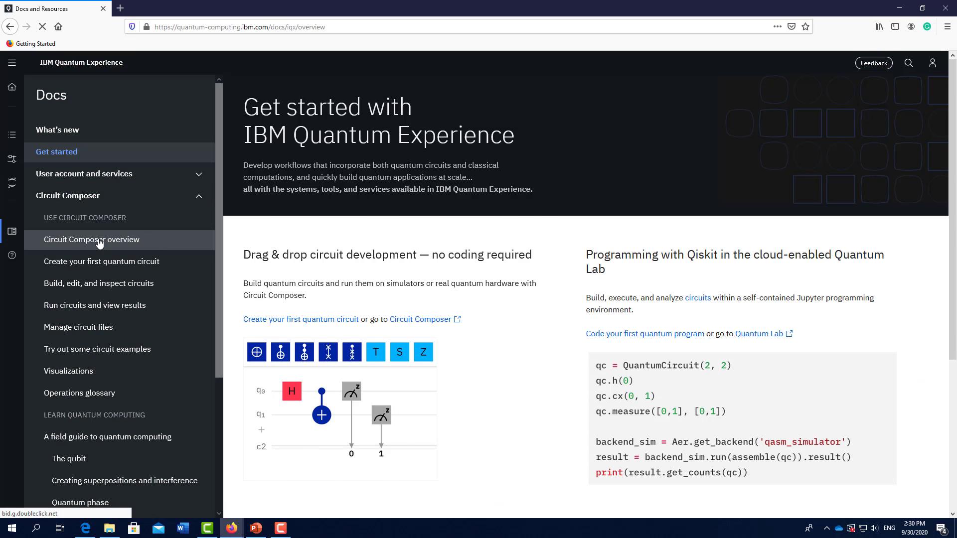
{"action": "scroll", "coordinate": [375, 236], "scroll_direction": "down", "scroll_amount": 6}
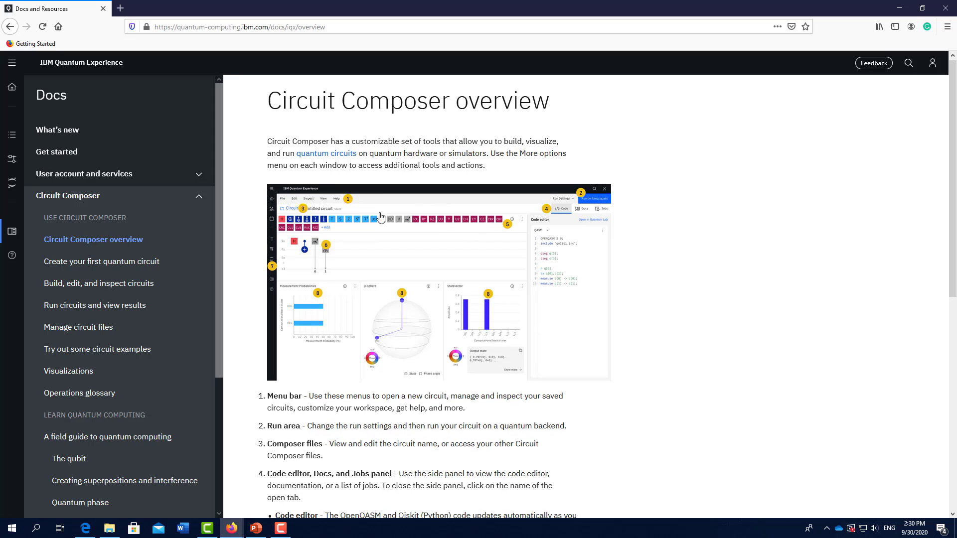
{"action": "scroll", "coordinate": [375, 236], "scroll_direction": "down", "scroll_amount": 1}
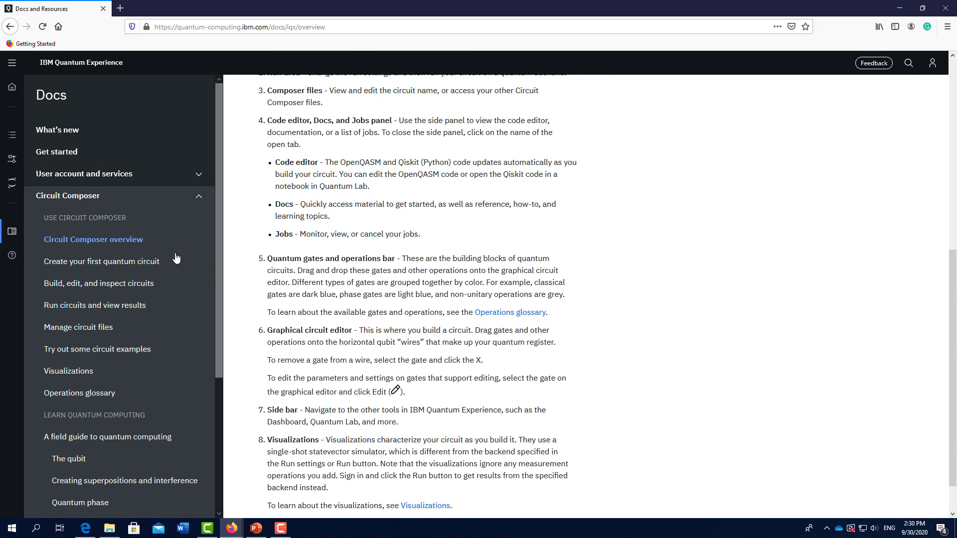
Read the "Create your first quantum circuit" guide through Step 4 on adding a measurement operation
{"action": "left_click", "coordinate": [124, 263]}
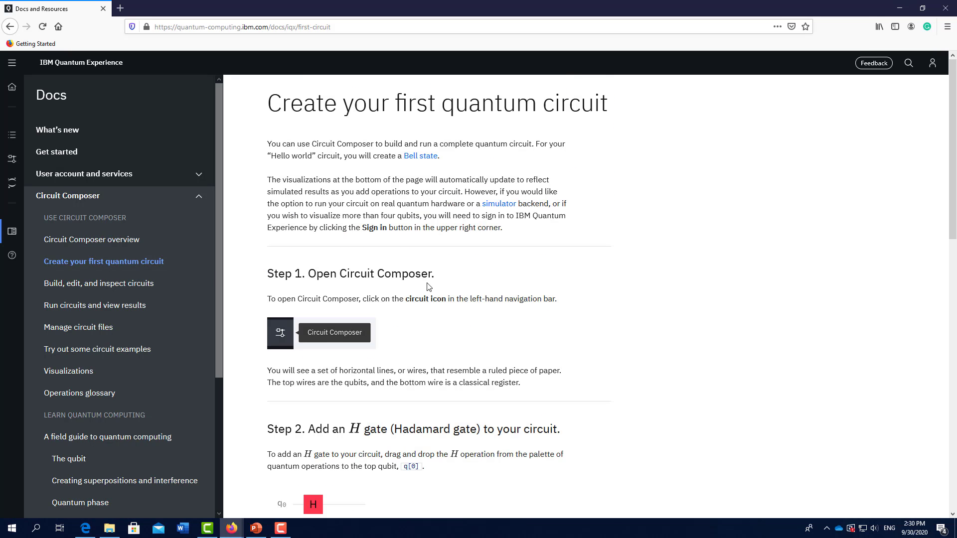
{"action": "scroll", "coordinate": [422, 286], "scroll_direction": "down", "scroll_amount": 5}
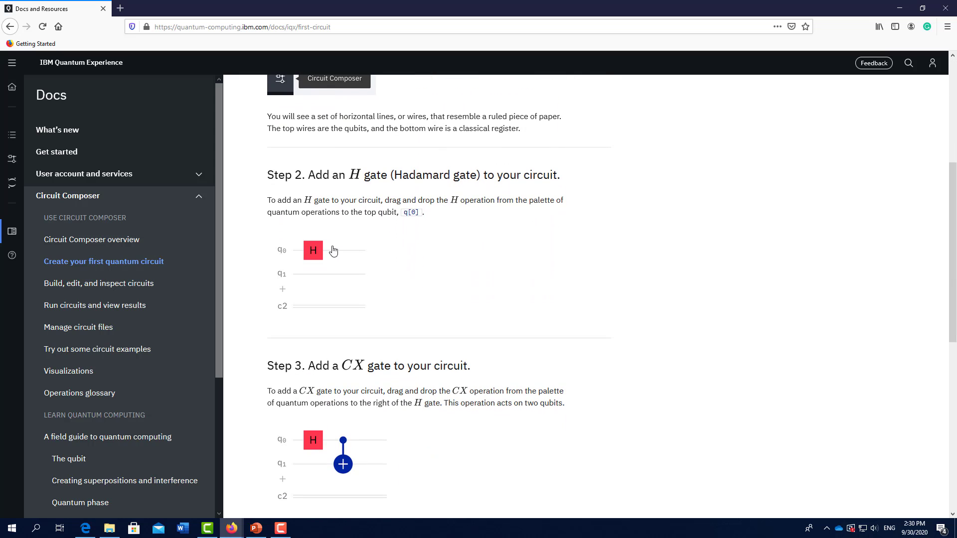
{"action": "scroll", "coordinate": [373, 338], "scroll_direction": "down", "scroll_amount": 3}
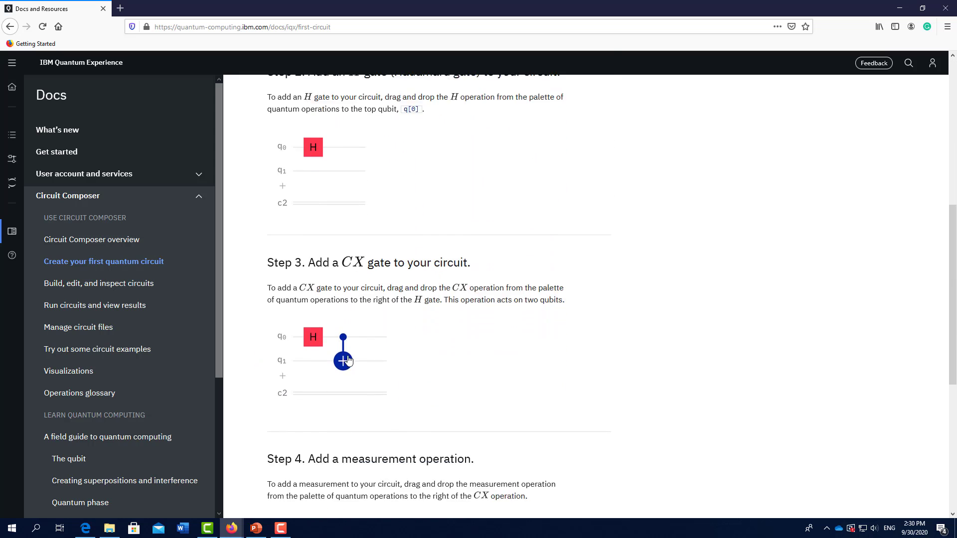
{"action": "scroll", "coordinate": [373, 338], "scroll_direction": "down", "scroll_amount": 4}
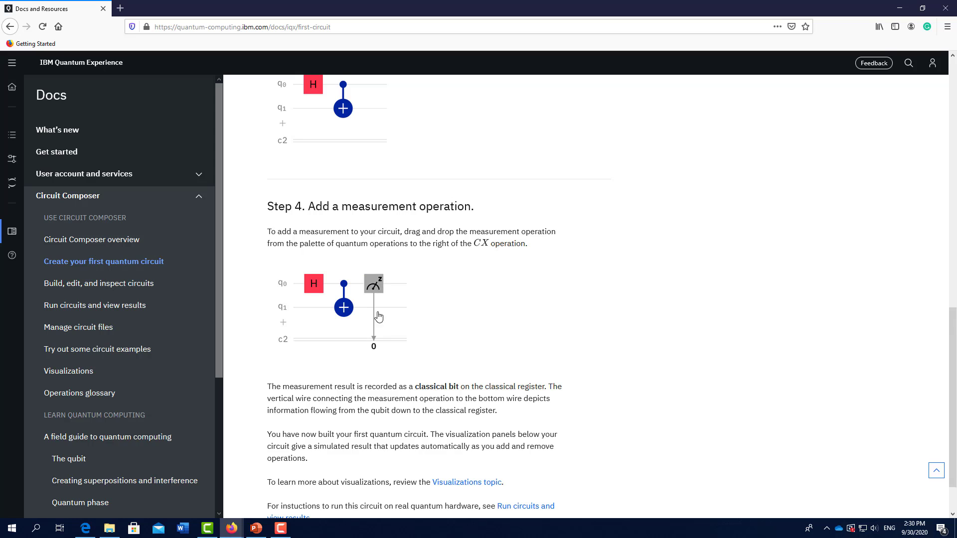
{"action": "scroll", "coordinate": [376, 335], "scroll_direction": "down", "scroll_amount": 1}
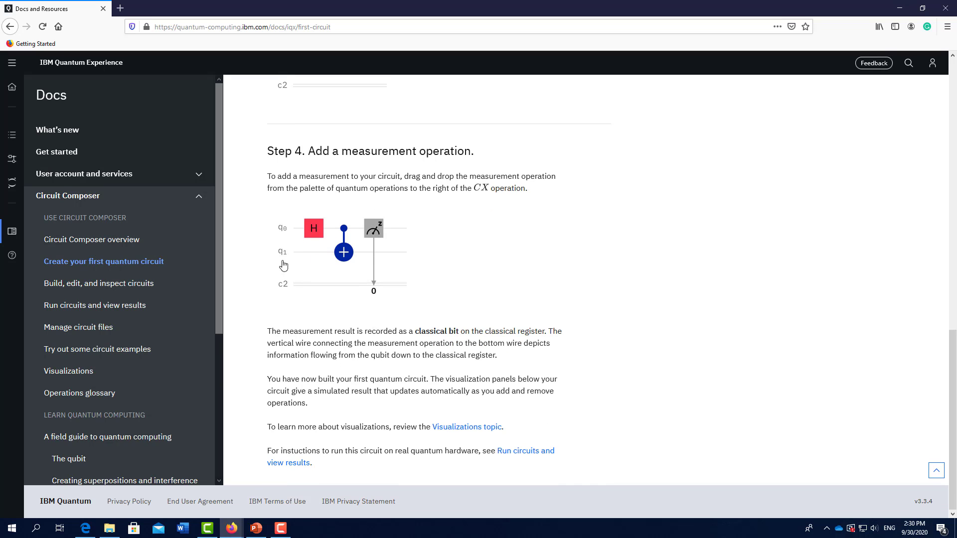
Read the "Build, edit, and inspect circuits" documentation, including the table of OpenQASM language statements
{"action": "left_click", "coordinate": [137, 291]}
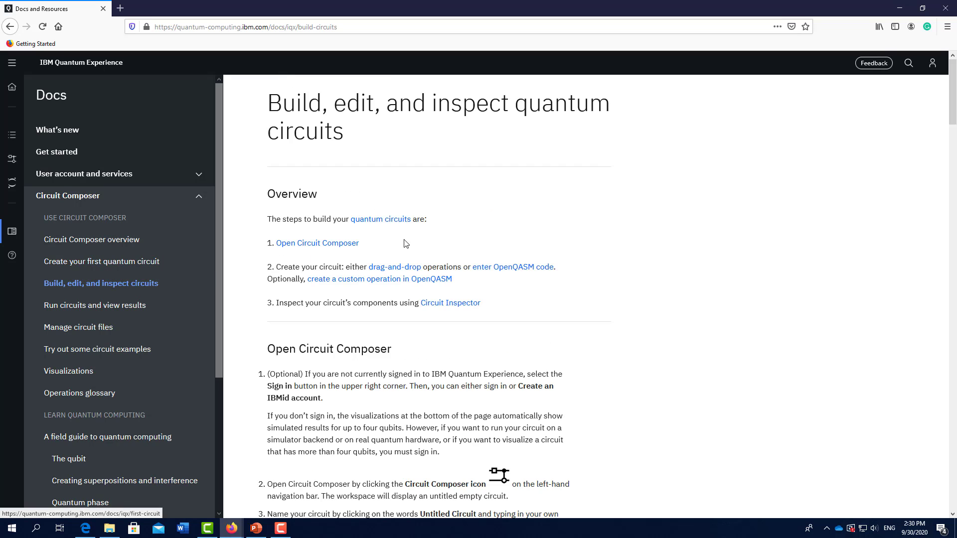
{"action": "scroll", "coordinate": [440, 230], "scroll_direction": "down", "scroll_amount": 12}
{"action": "scroll", "coordinate": [440, 230], "scroll_direction": "down", "scroll_amount": 4}
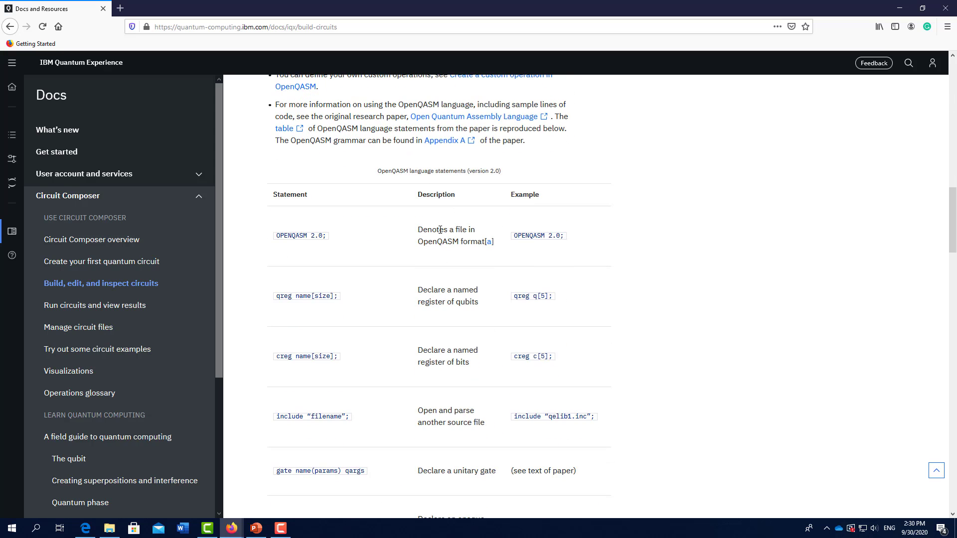
{"action": "scroll", "coordinate": [441, 229], "scroll_direction": "down", "scroll_amount": 3}
{"action": "scroll", "coordinate": [440, 230], "scroll_direction": "down", "scroll_amount": 4}
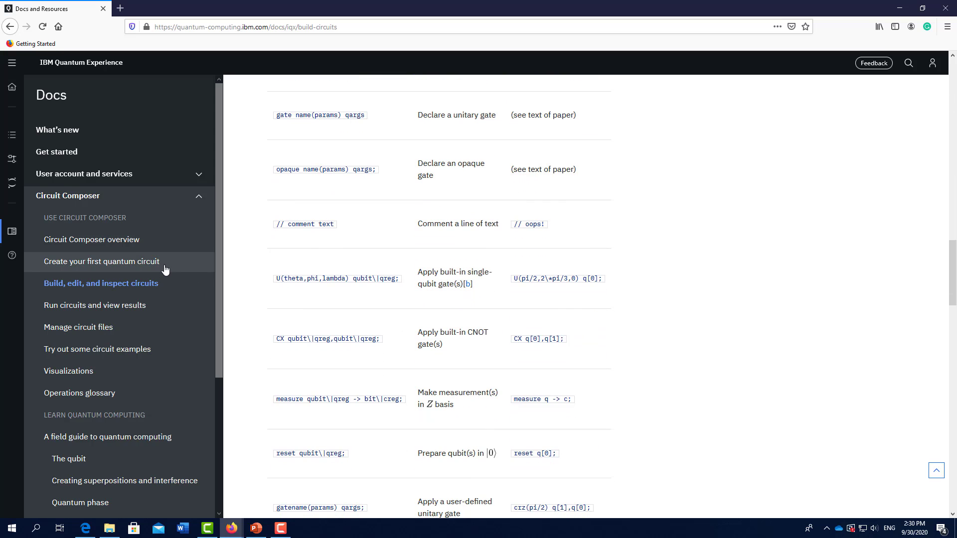
{"action": "left_click", "coordinate": [135, 241]}
Create a new notebook in Quantum Lab and allow the site's pop-ups so that it opens
{"action": "left_click", "coordinate": [24, 188]}
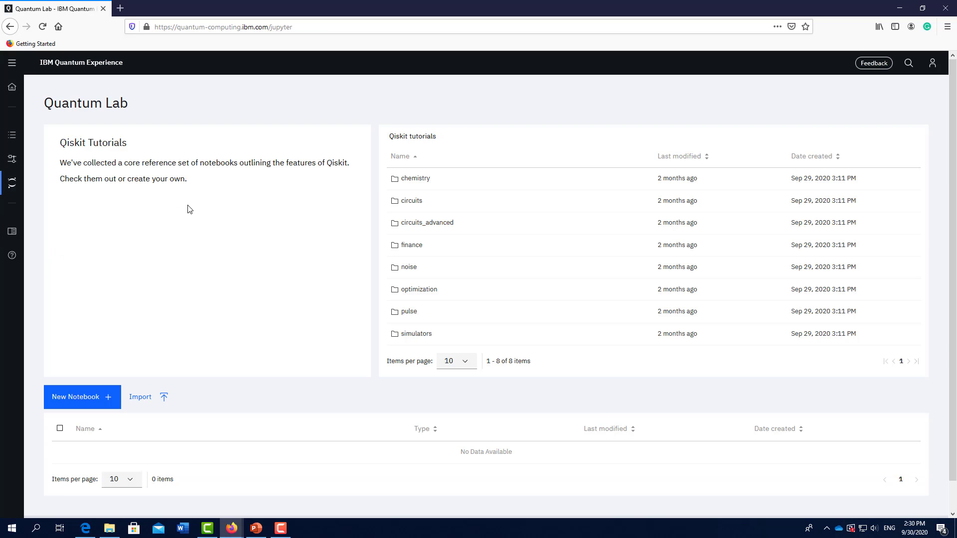
{"action": "left_click", "coordinate": [92, 404]}
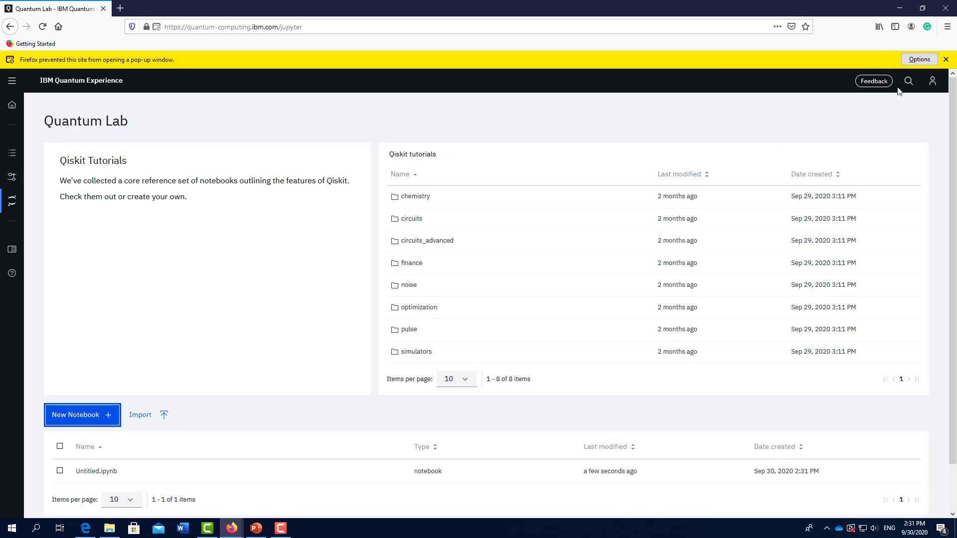
{"action": "left_click", "coordinate": [919, 60]}
{"action": "left_click", "coordinate": [820, 74]}
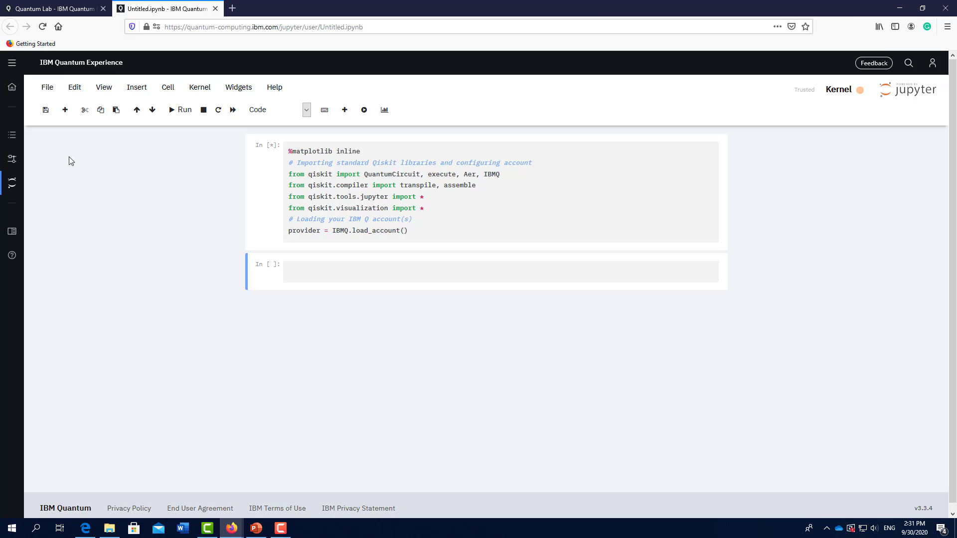
Build a new circuit in Circuit Composer with an H gate on q0, a CX gate from q0 to q1, and a measurement on q0
{"action": "left_click", "coordinate": [12, 158]}
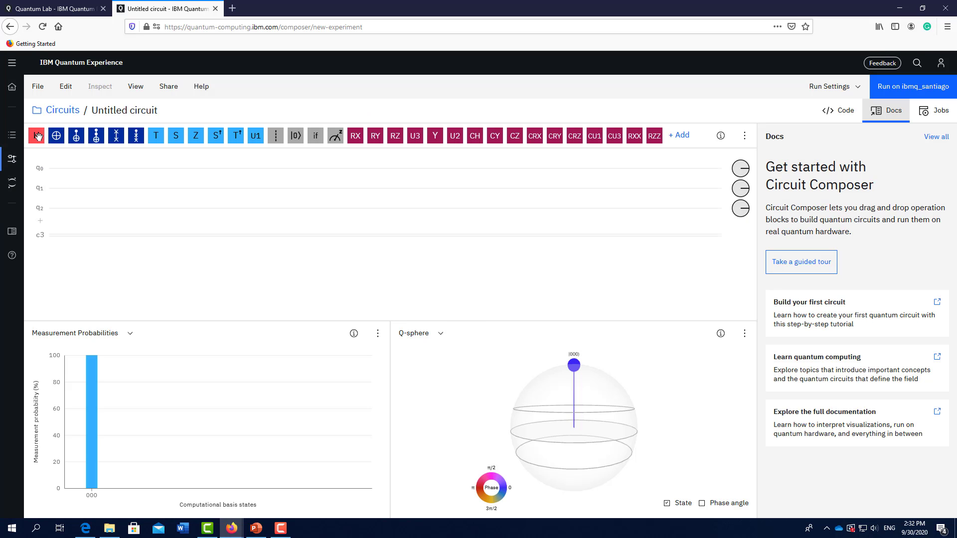
{"action": "left_click_drag", "start_coordinate": [37, 135], "coordinate": [66, 169]}
{"action": "left_click_drag", "start_coordinate": [76, 136], "coordinate": [91, 170]}
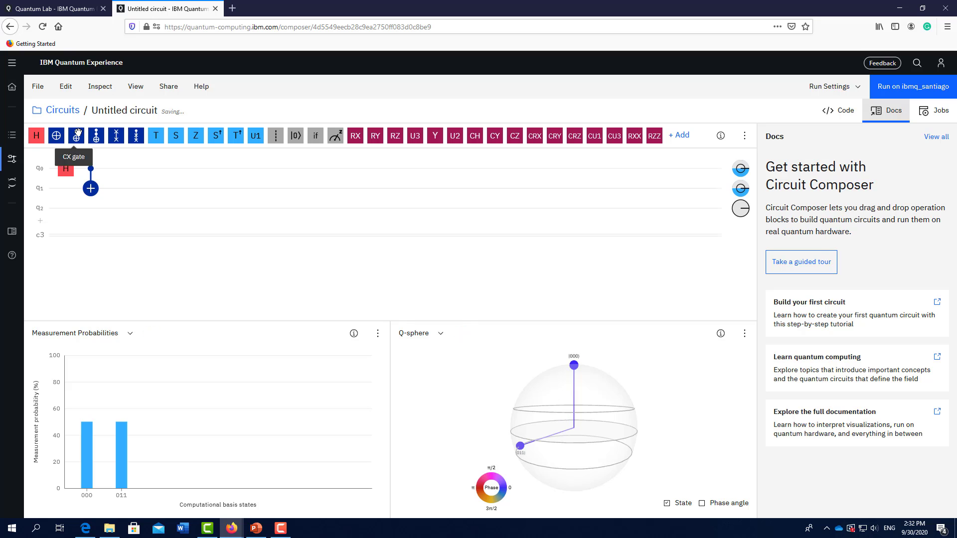
{"action": "left_click_drag", "start_coordinate": [336, 136], "coordinate": [116, 169]}
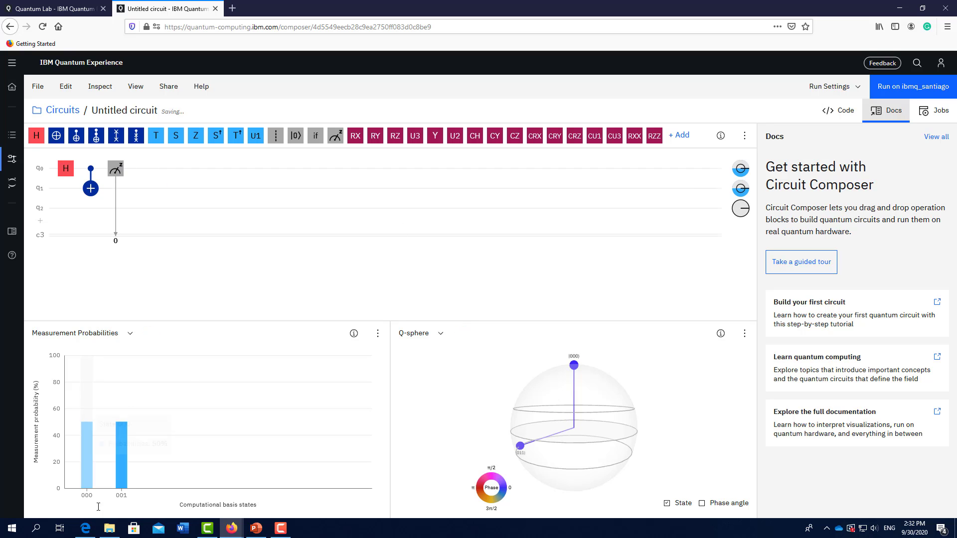
Set the run backend to 5q - ibmq_santiago and submit the circuit as a job
{"action": "left_click", "coordinate": [939, 112]}
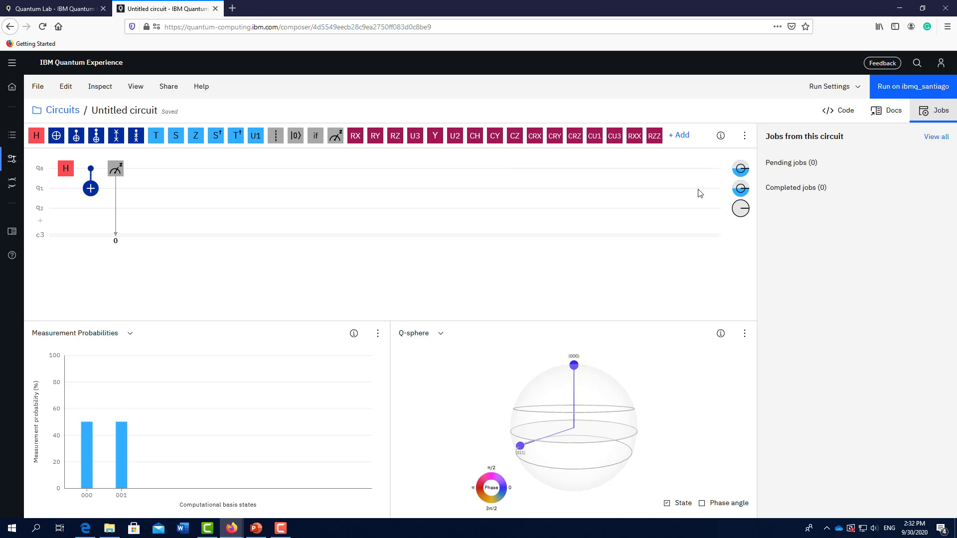
{"action": "left_click", "coordinate": [835, 86]}
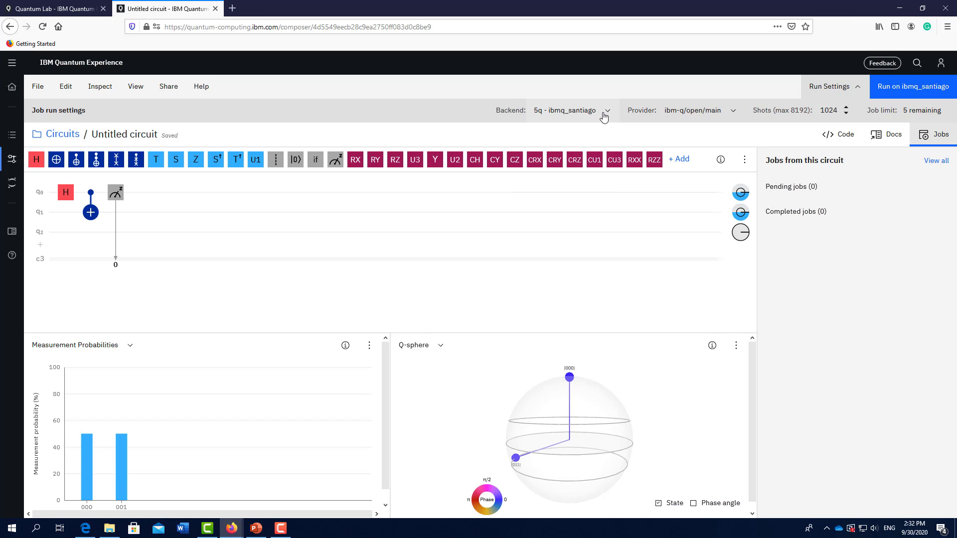
{"action": "left_click", "coordinate": [605, 115]}
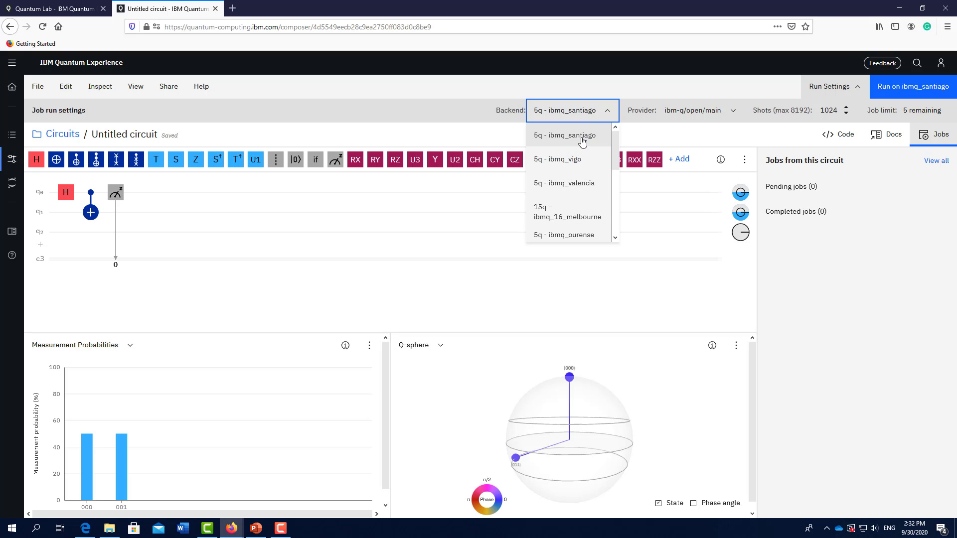
{"action": "left_click", "coordinate": [582, 142]}
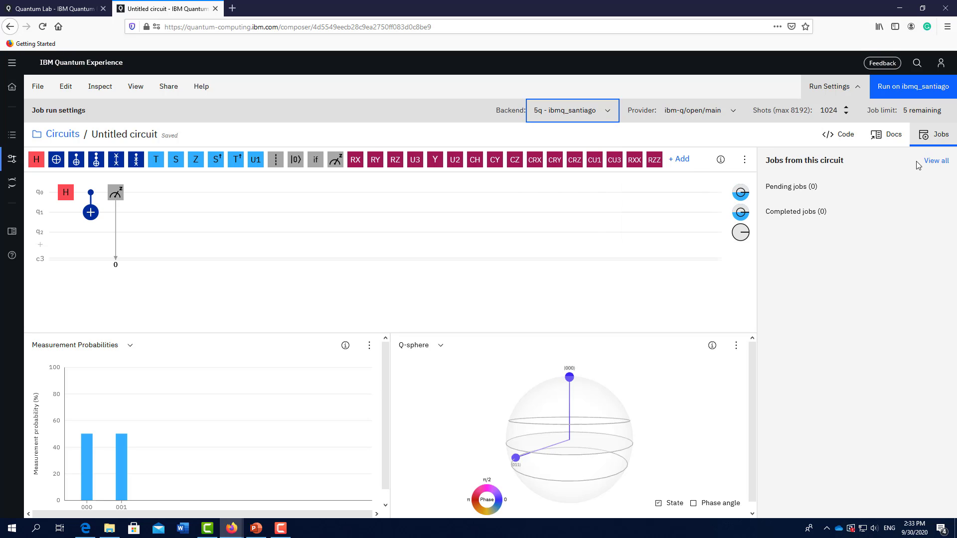
{"action": "left_click", "coordinate": [916, 162]}
{"action": "left_click", "coordinate": [923, 86]}
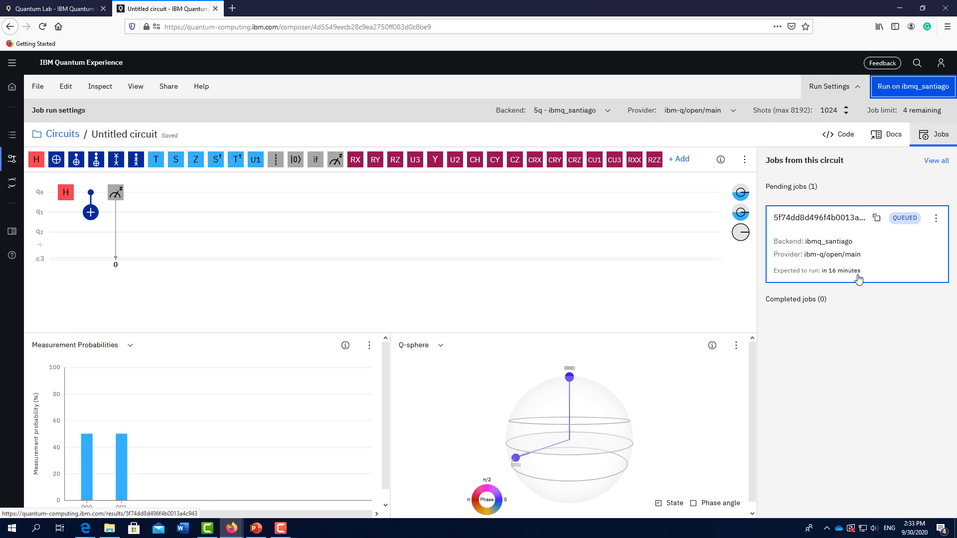
View all jobs, open the first completed job, and examine its run details and result histogram
{"action": "left_click", "coordinate": [937, 160]}
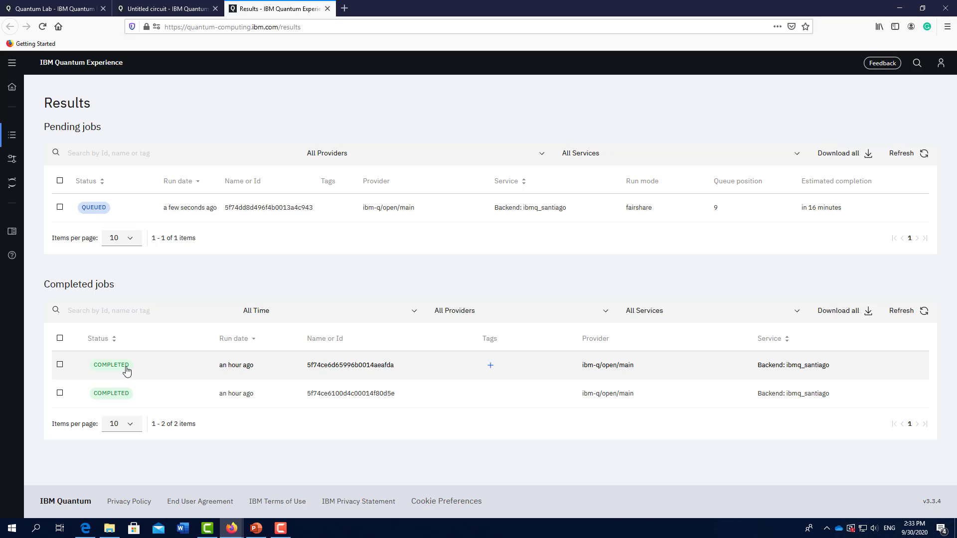
{"action": "left_click", "coordinate": [122, 370]}
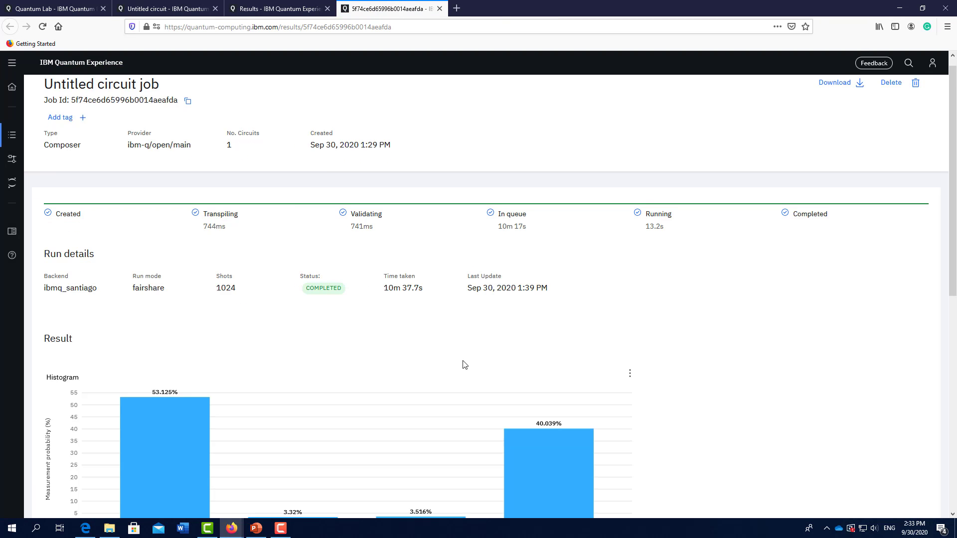
{"action": "scroll", "coordinate": [463, 363], "scroll_direction": "down", "scroll_amount": 3}
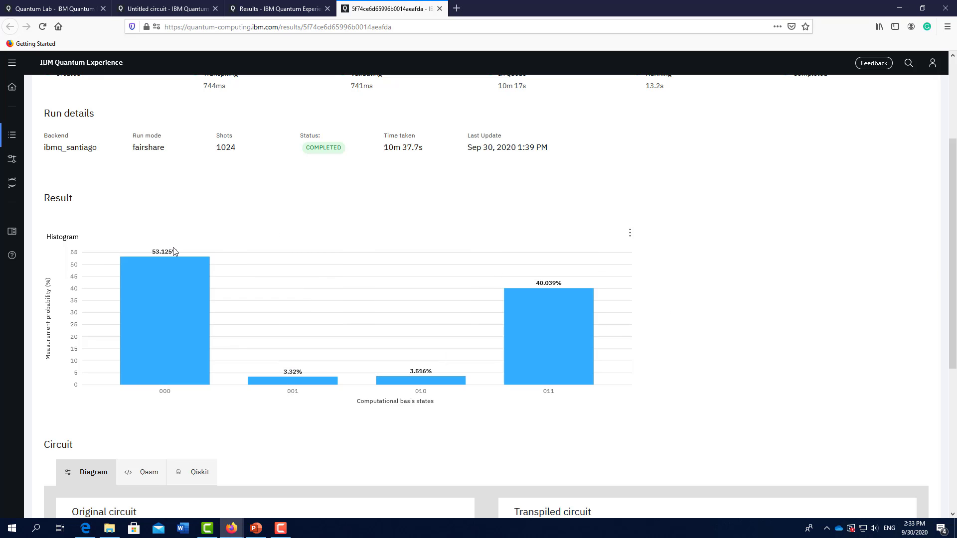
{"action": "mouse_move", "coordinate": [152, 260]}
{"action": "mouse_move", "coordinate": [415, 384]}
{"action": "mouse_move", "coordinate": [549, 297]}
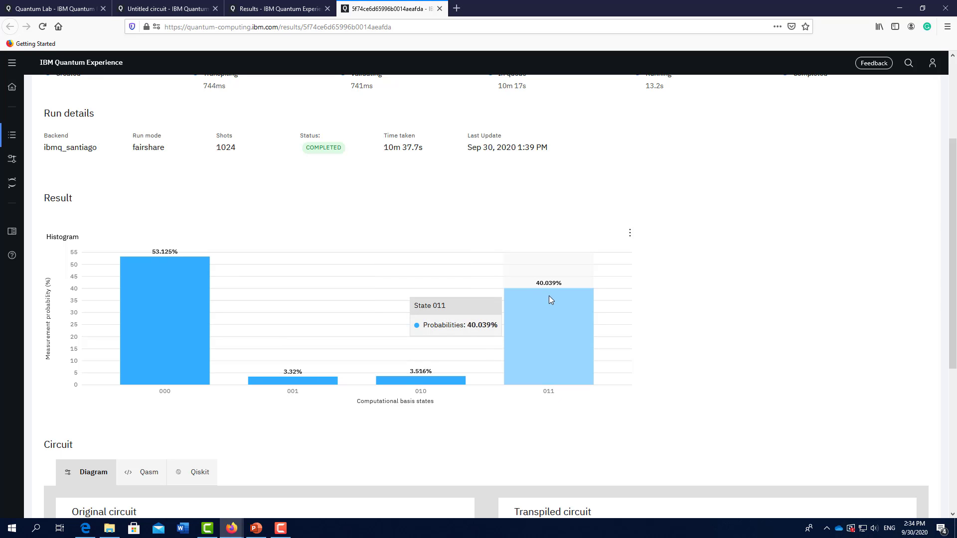
{"action": "scroll", "coordinate": [559, 324], "scroll_direction": "up", "scroll_amount": 2}
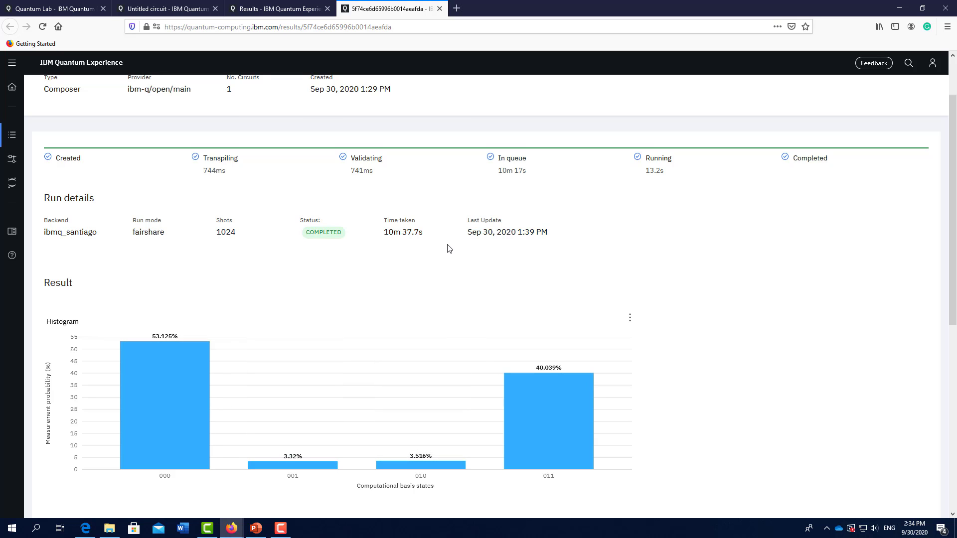
{"action": "scroll", "coordinate": [450, 249], "scroll_direction": "up", "scroll_amount": 2}
Open the My Account page and copy the API token for using Qiskit in a local environment
{"action": "left_click", "coordinate": [28, 158]}
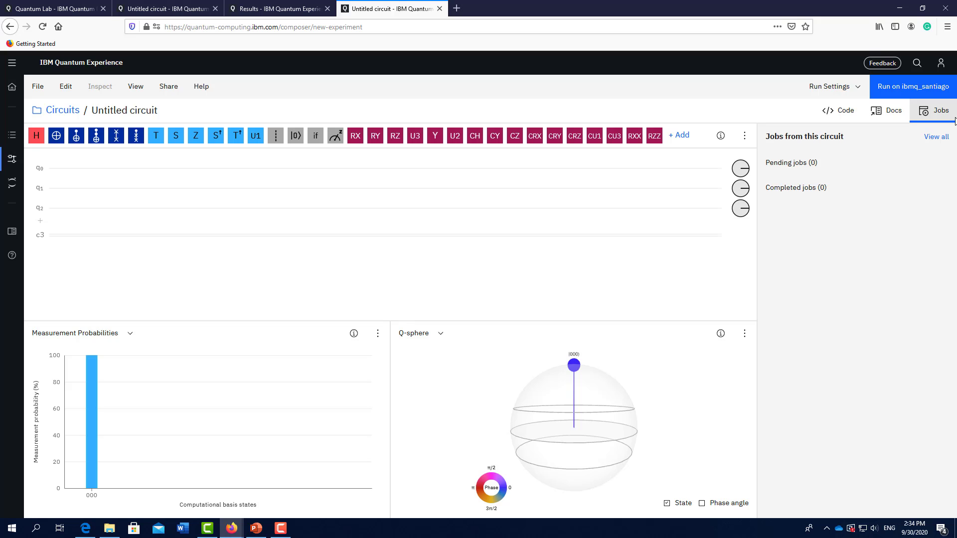
{"action": "left_click", "coordinate": [941, 63]}
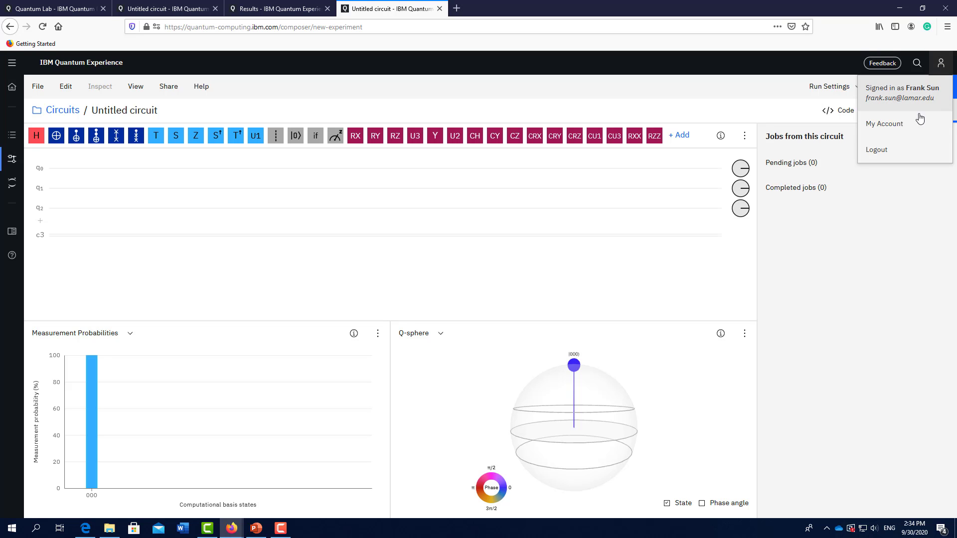
{"action": "left_click", "coordinate": [895, 131]}
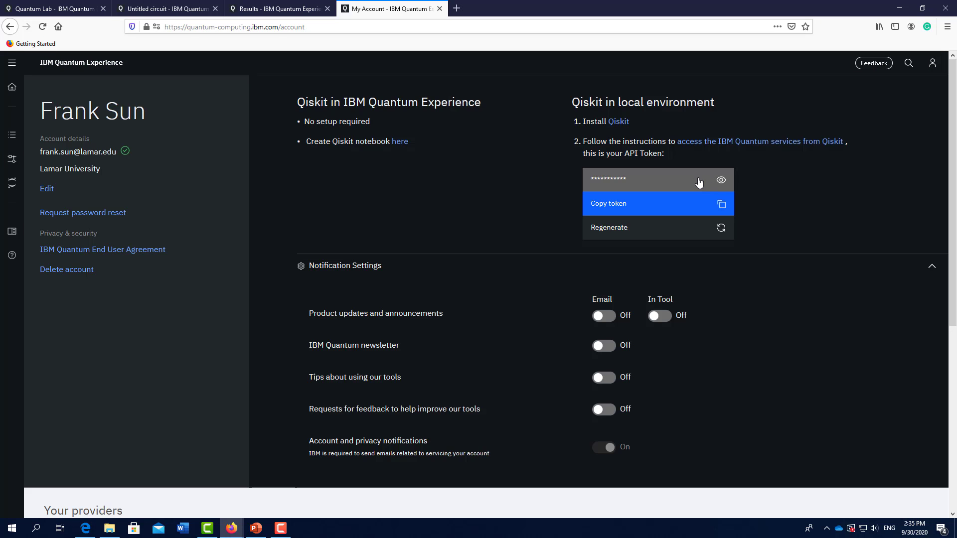
{"action": "left_click", "coordinate": [723, 202]}
Return to an empty circuit in Circuit Composer and show the getting-started docs beside it
{"action": "left_click", "coordinate": [932, 65]}
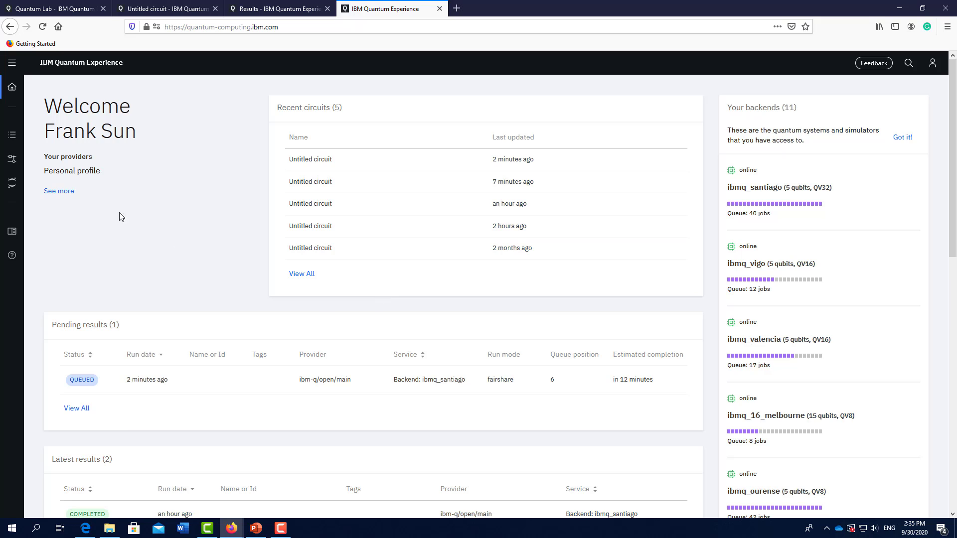
{"action": "left_click", "coordinate": [12, 159]}
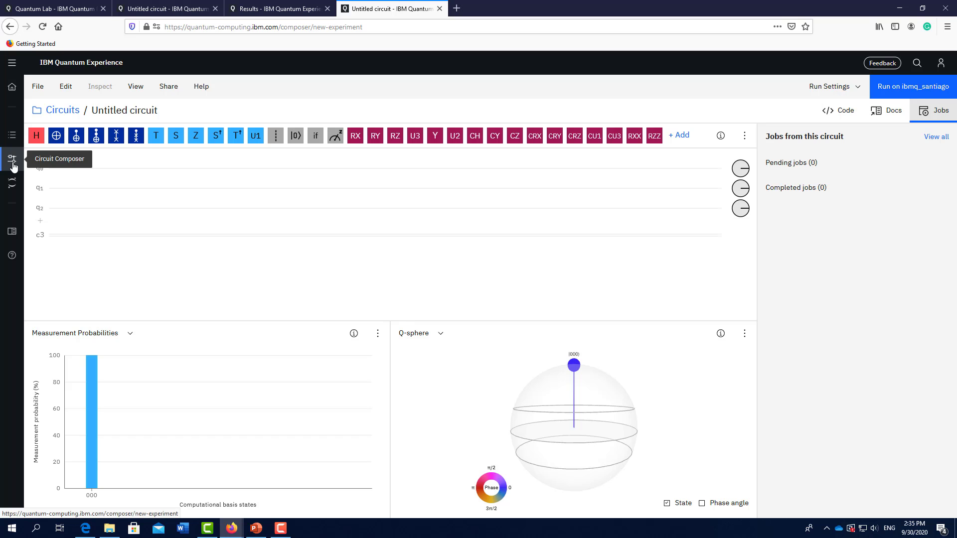
{"action": "left_click", "coordinate": [894, 111]}
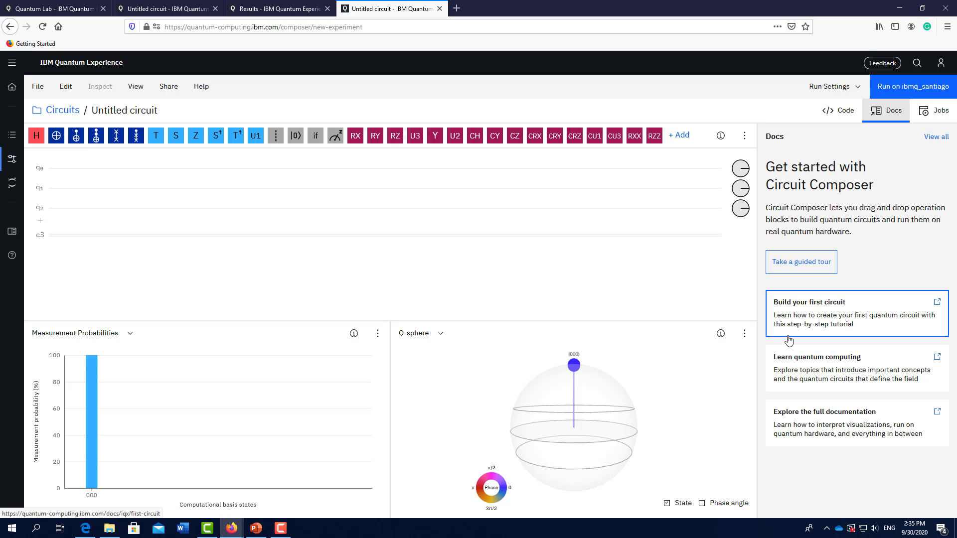